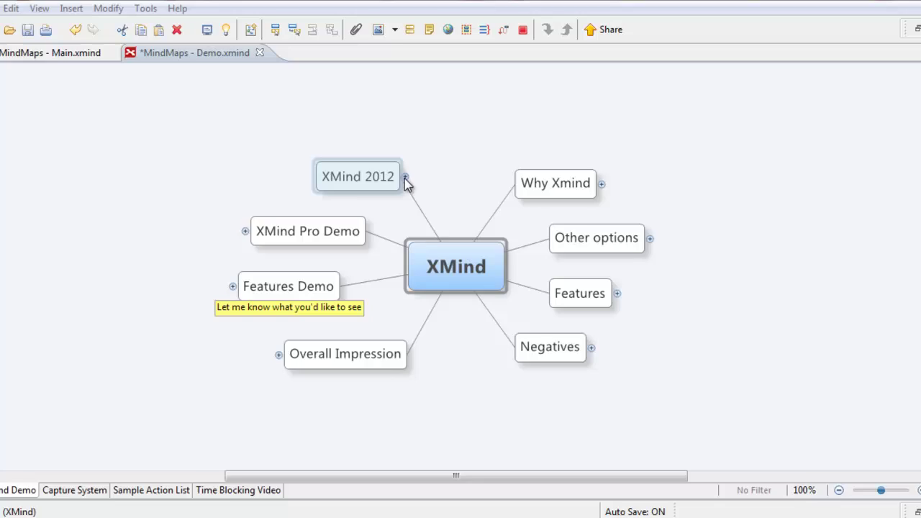
Step: Drill down into the XMind 2012 topic and zoom the map to 200%
left_click(361, 180)
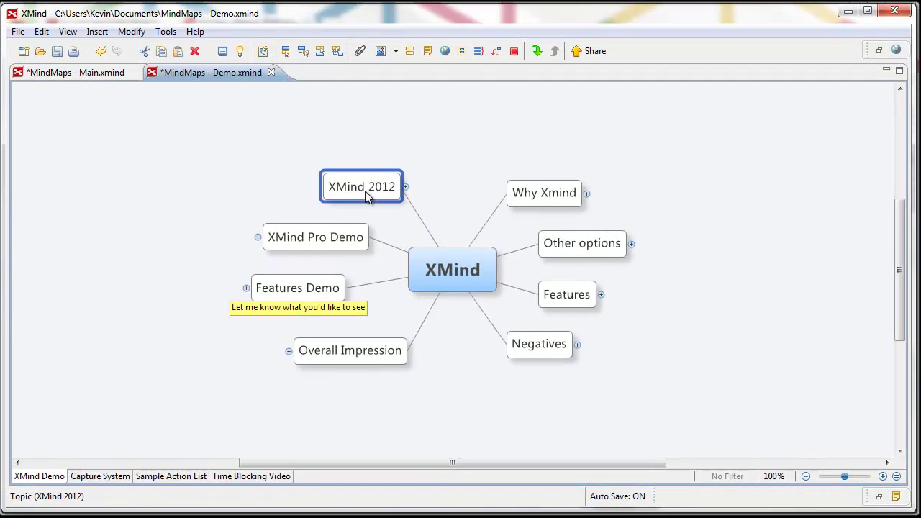
key("F6")
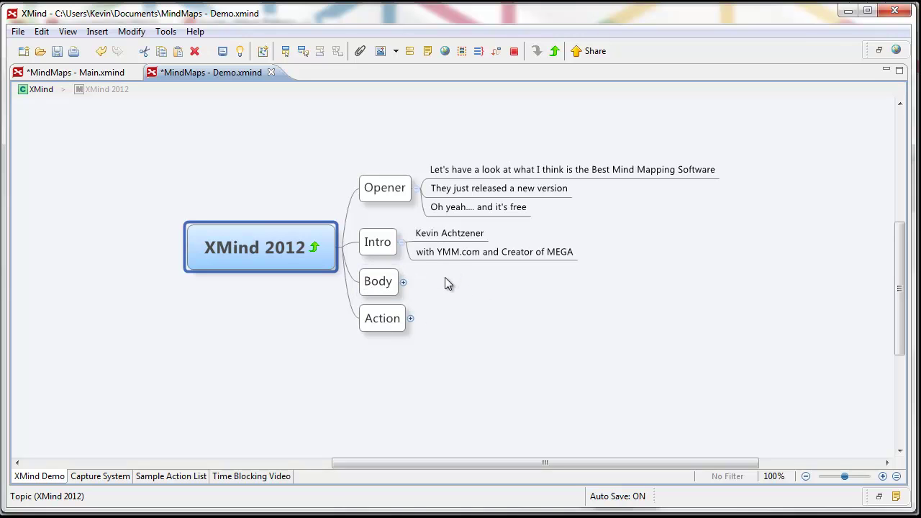
left_click(883, 476)
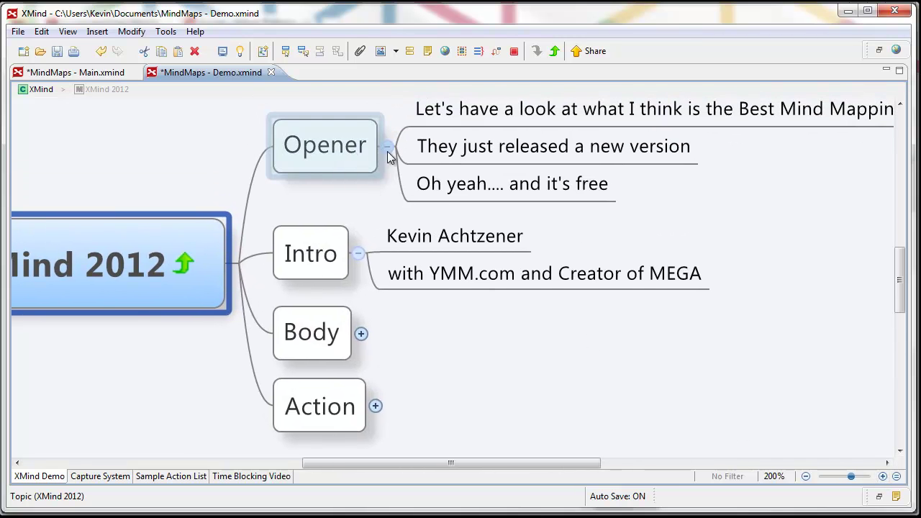
Step: Collapse the Opener and Intro topics and expand Body to show its subtopics
left_click(387, 146)
left_click(359, 227)
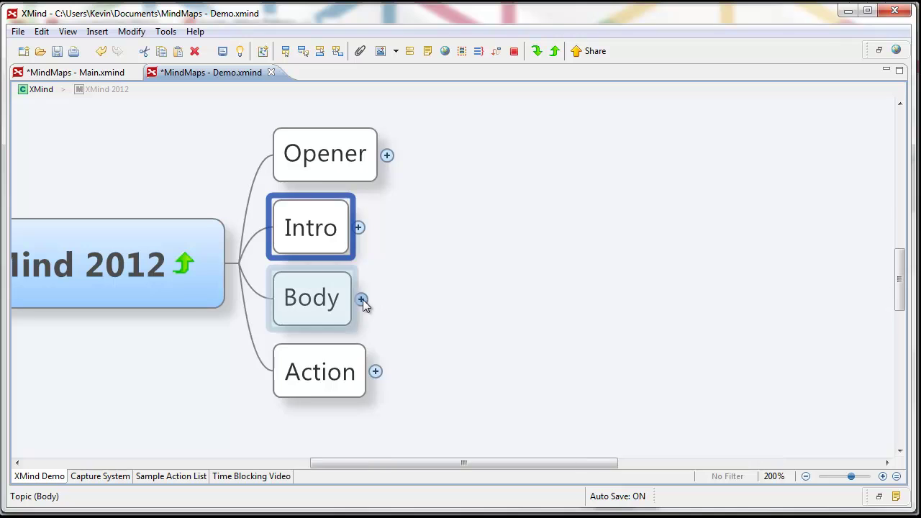
left_click(362, 300)
left_click(377, 325)
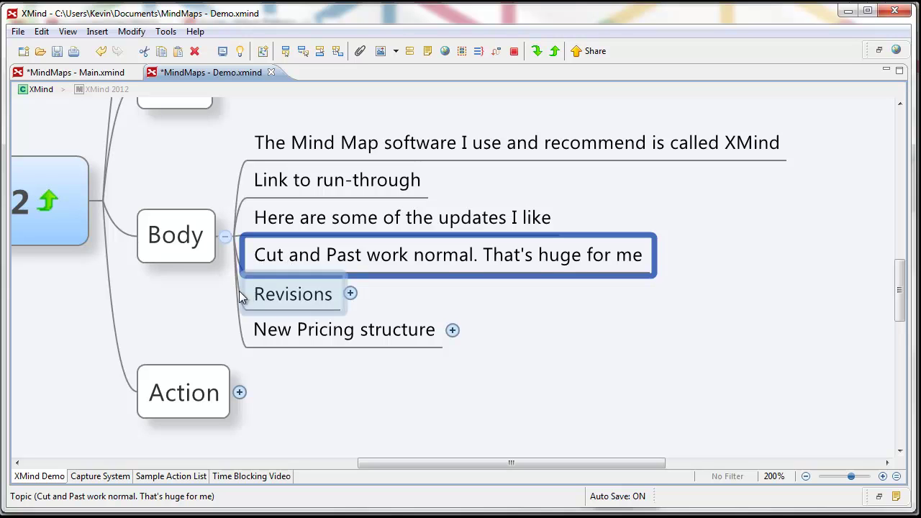
left_click_drag(315, 317, 594, 333)
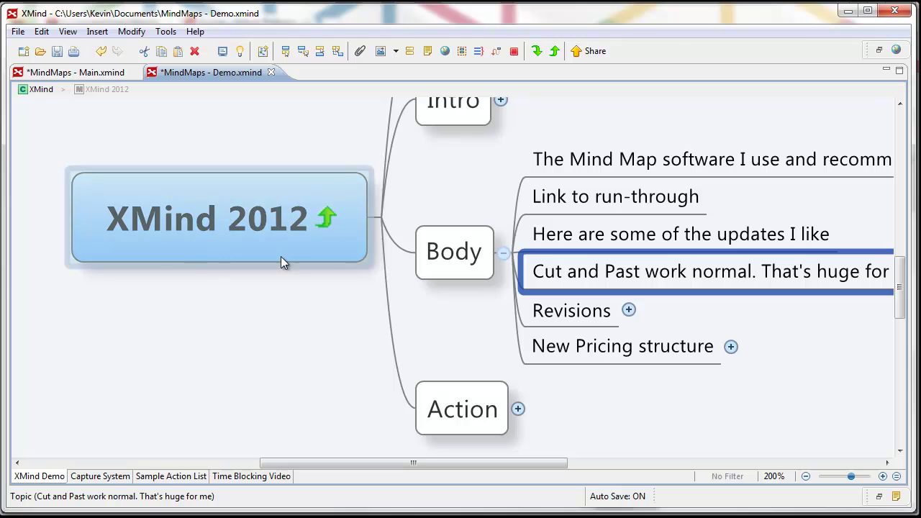
left_click_drag(444, 331, 205, 317)
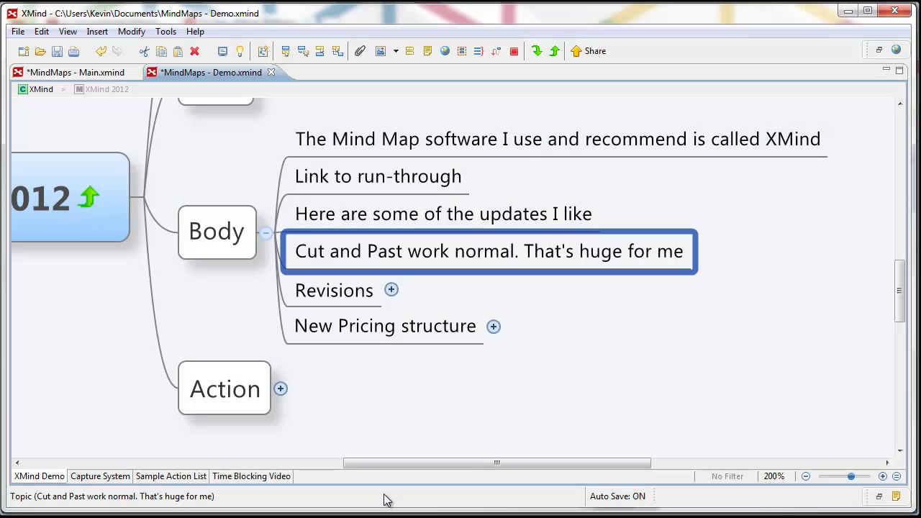
left_click(447, 403)
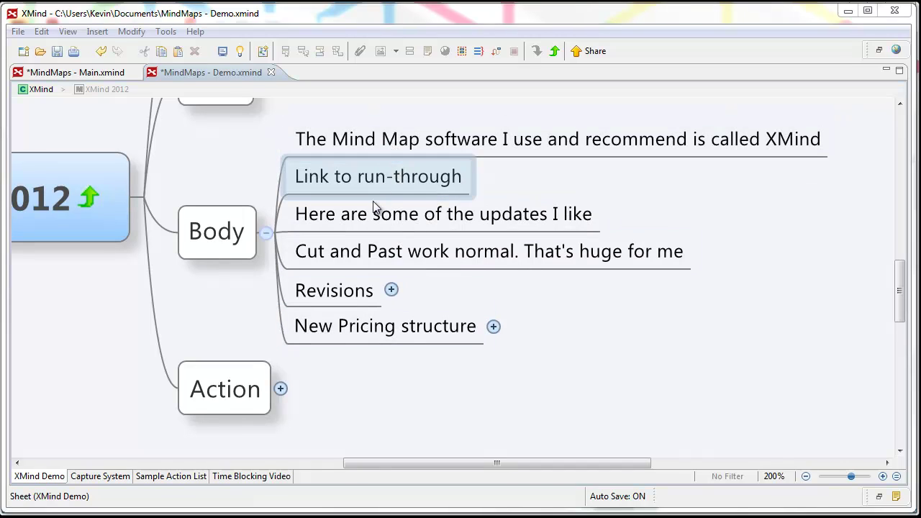
Step: Extend a selection from the first Body subtopic down to New Pricing structure, and clear it
left_click(393, 137)
key("shift+Down")
key("shift+Down")
key("shift+Down")
key("shift+Down")
key("shift+Down")
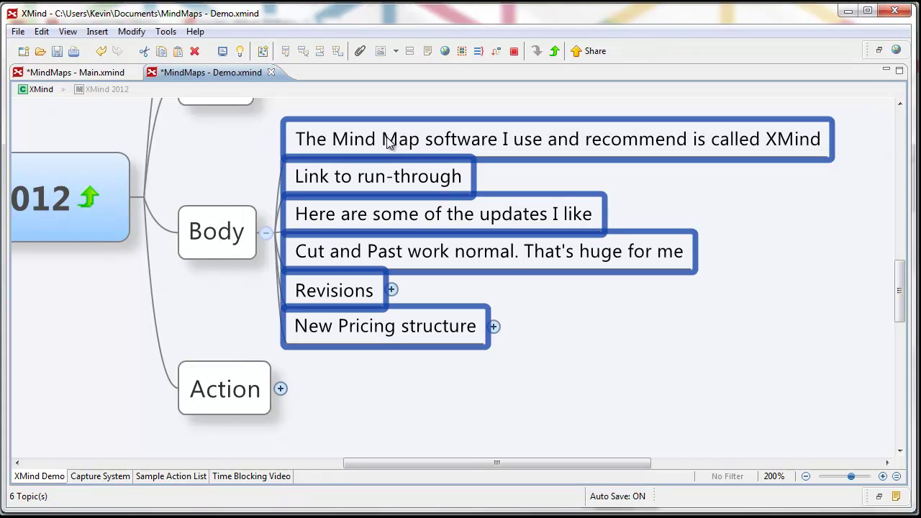
left_click(476, 379)
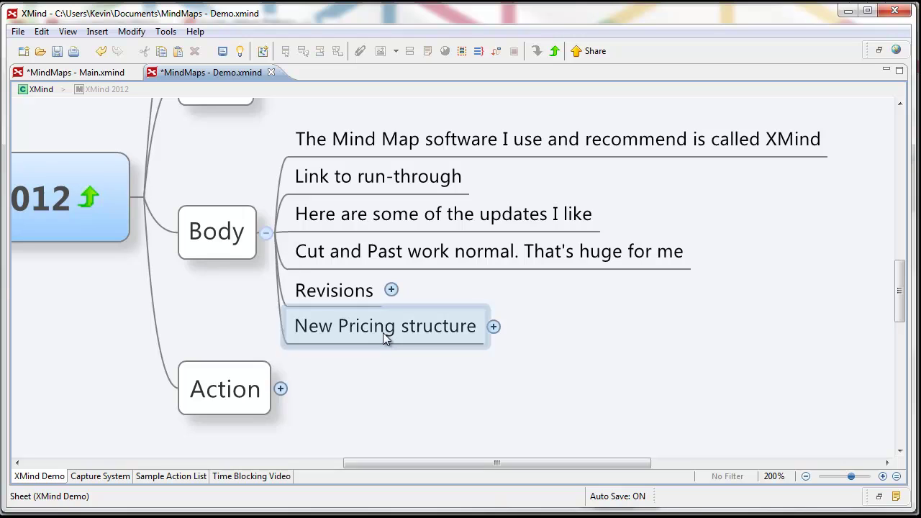
Step: Extend a selection from New Pricing structure up to the first Body subtopic, and clear it
double_click(384, 333)
key("Escape")
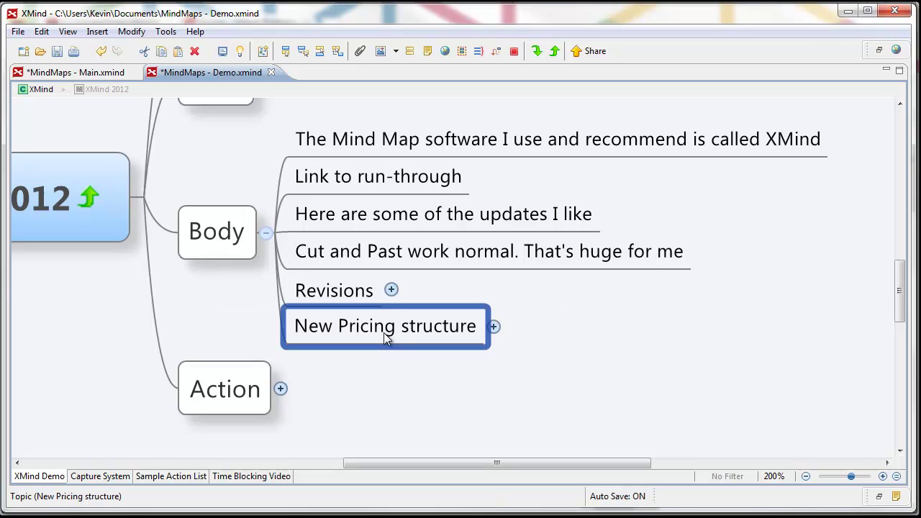
key("shift+Up")
key("shift+Up")
key("shift+Up")
key("shift+Up")
key("shift+Up")
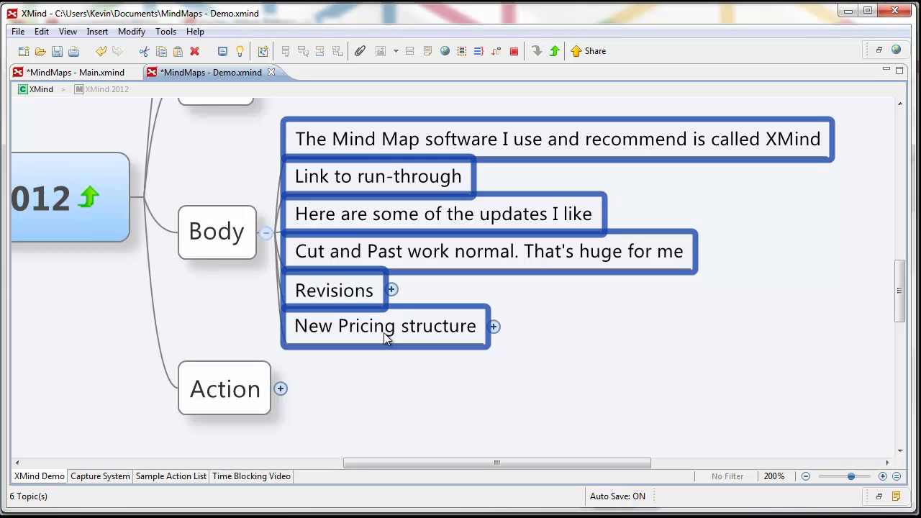
left_click(565, 326)
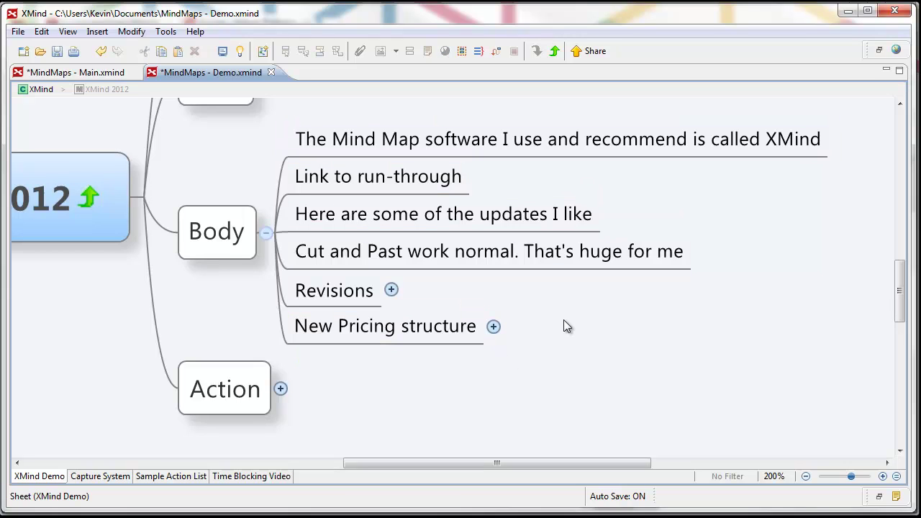
Step: Expand the Revisions subtopic, view the map's saved revisions list, and collapse the subtopic again
left_click(391, 290)
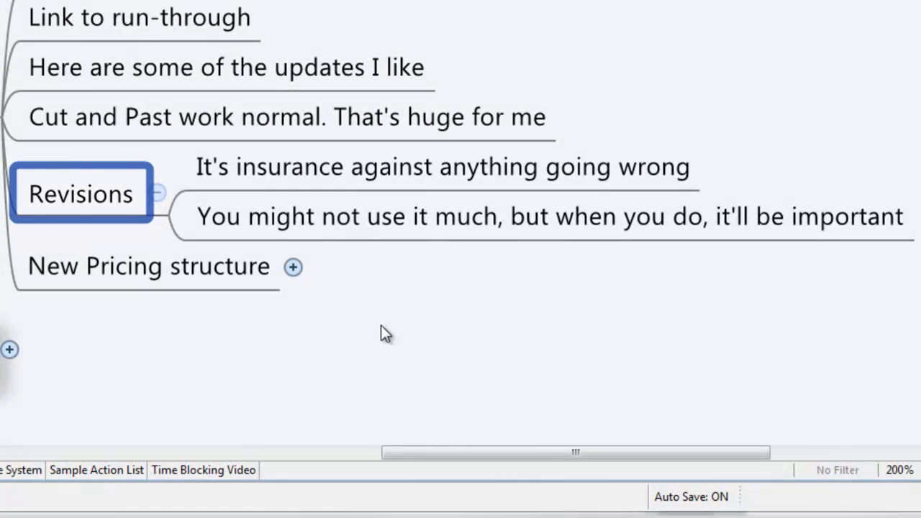
left_click(17, 30)
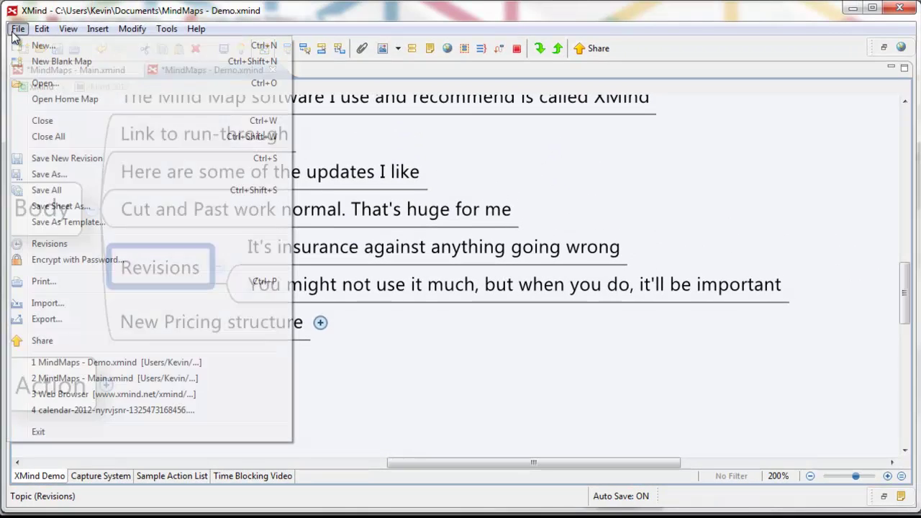
left_click(58, 243)
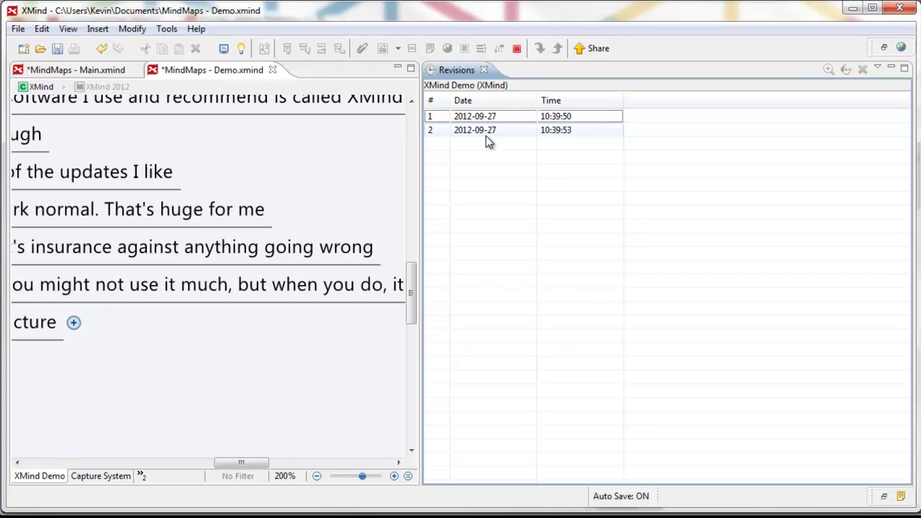
left_click(483, 70)
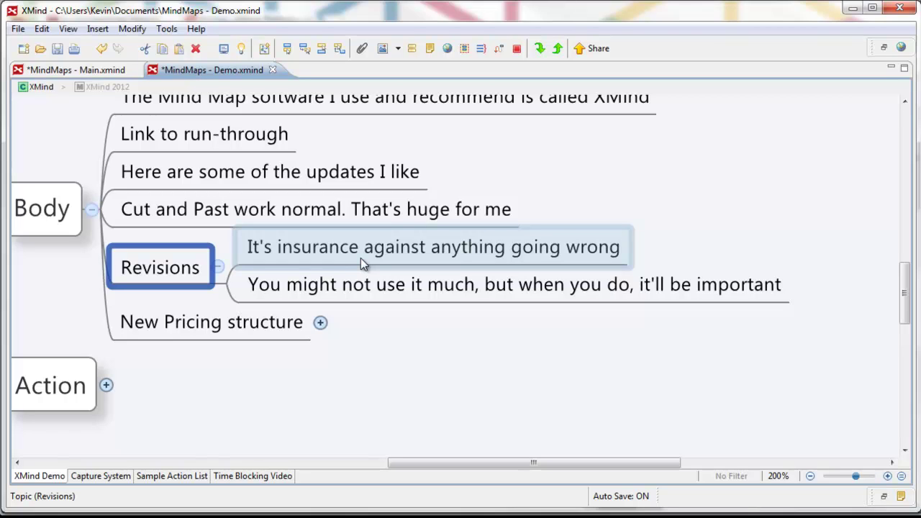
left_click(222, 270)
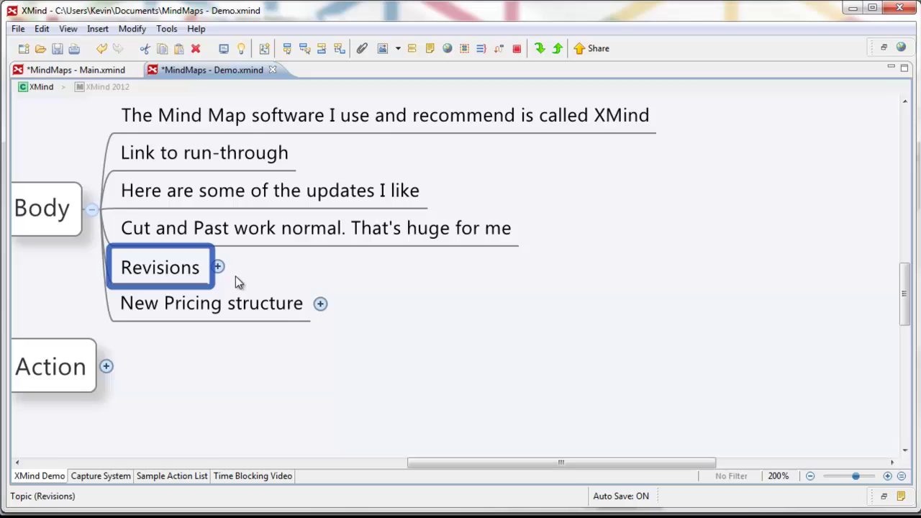
Step: Expand the New Pricing structure subtopic and switch to the XMind pricing page in the web browser
left_click(320, 308)
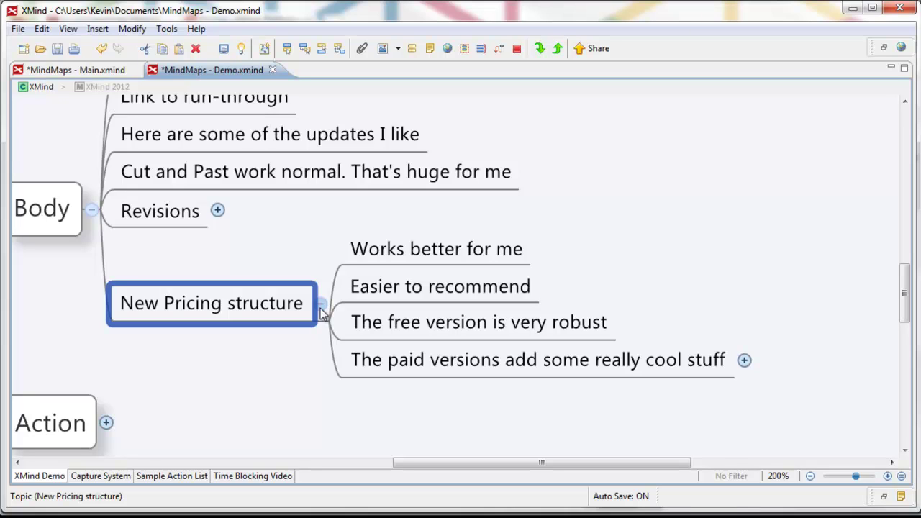
key("alt+Tab")
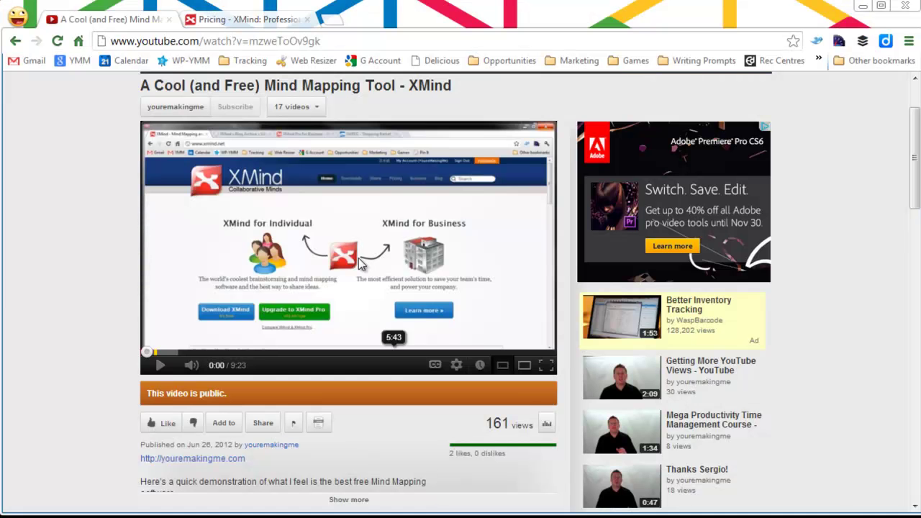
left_click(237, 26)
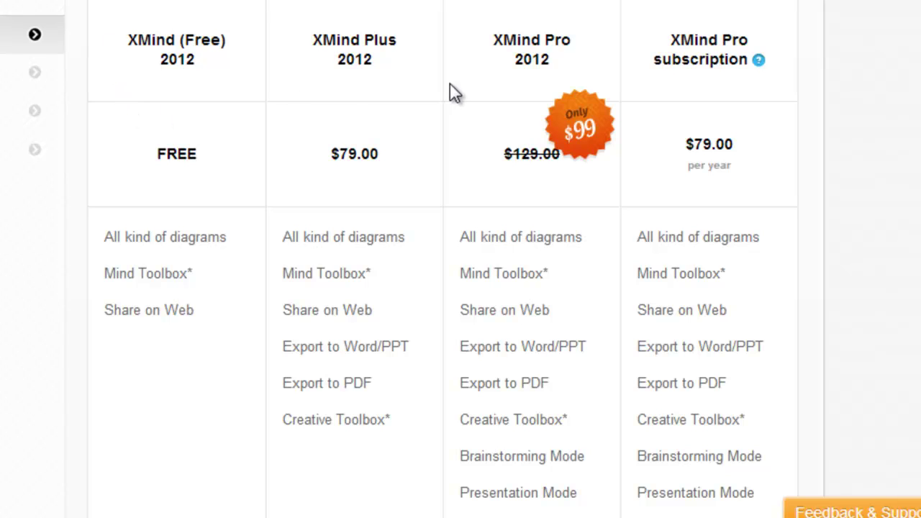
Step: Compare the plans' features, highlighting XMind Pro, Brainstorming Mode and Gantt View in the XMind Pro 2012 column
left_click_drag(493, 40, 572, 44)
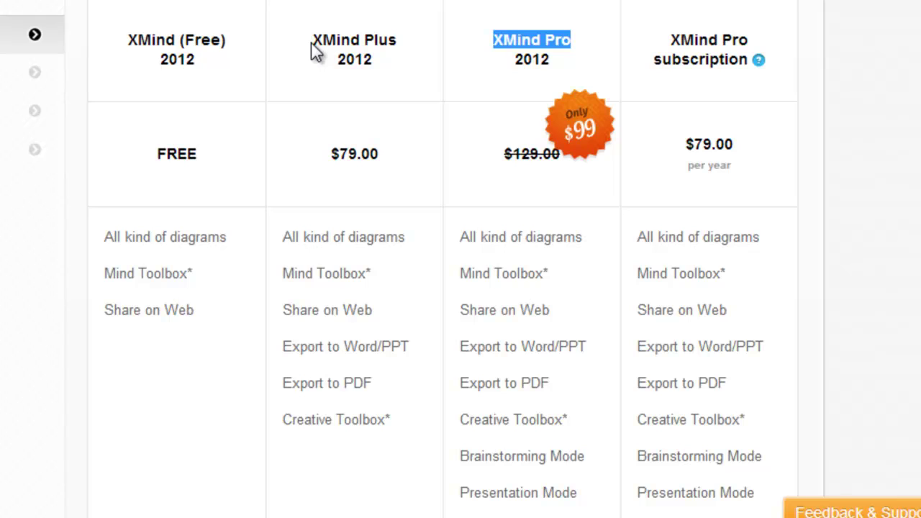
scroll(319, 113, "down", 3)
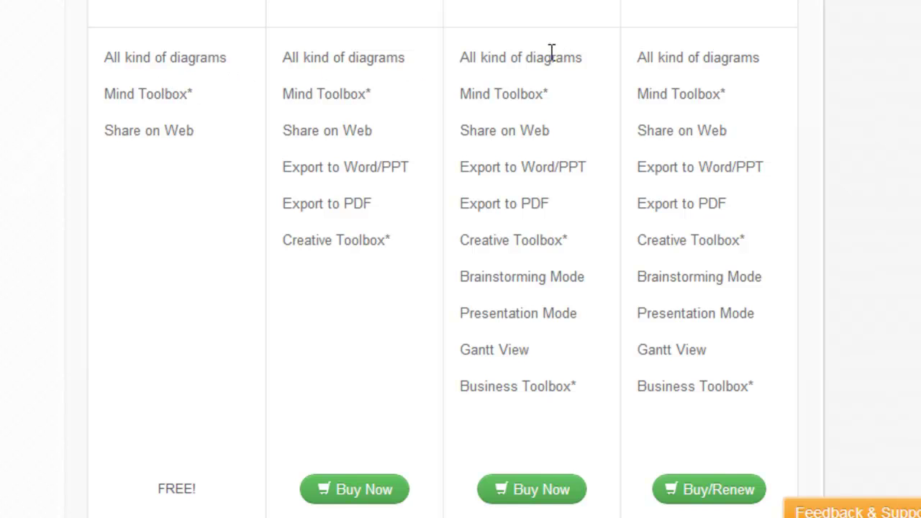
scroll(547, 63, "up", 3)
scroll(546, 63, "down", 3)
left_click_drag(462, 279, 586, 279)
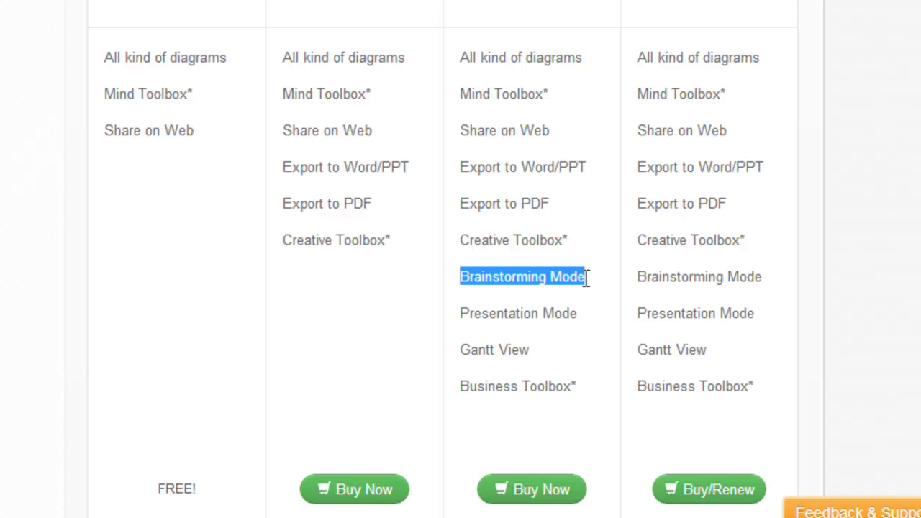
left_click(466, 349)
left_click_drag(466, 349, 554, 353)
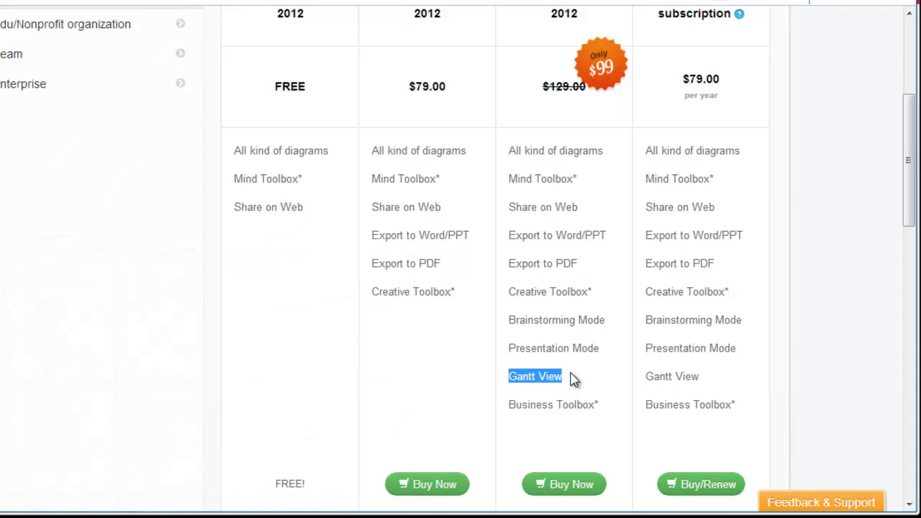
Step: Examine the prices of XMind Pro 2012 and the XMind Pro subscription in the pricing table
scroll(577, 326, "up", 2)
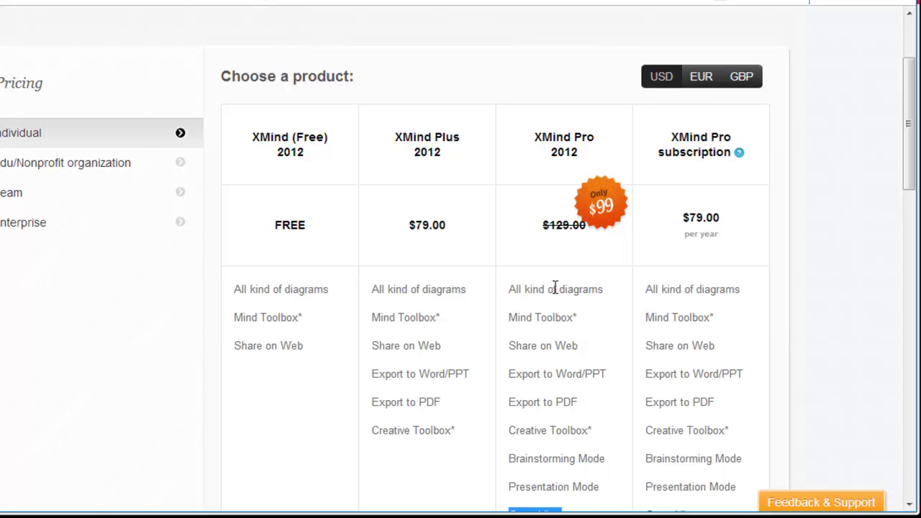
scroll(554, 288, "down", 2)
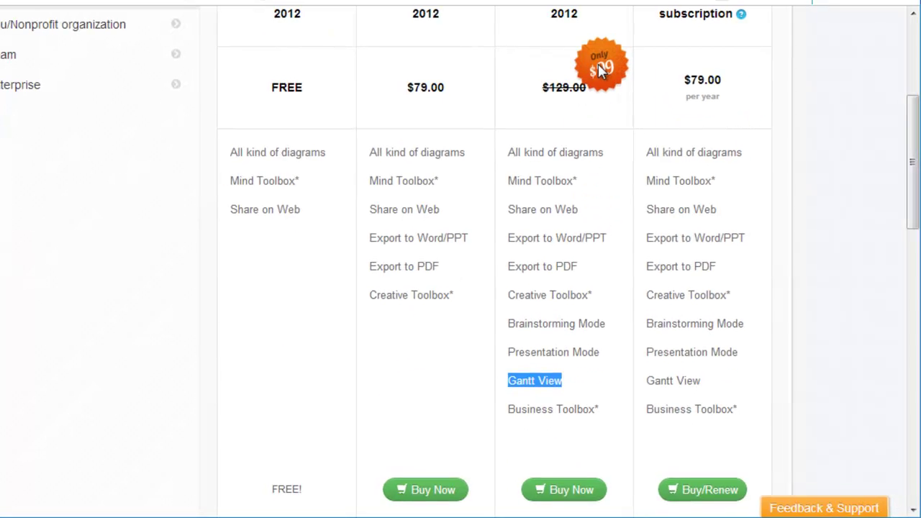
scroll(650, 173, "up", 3)
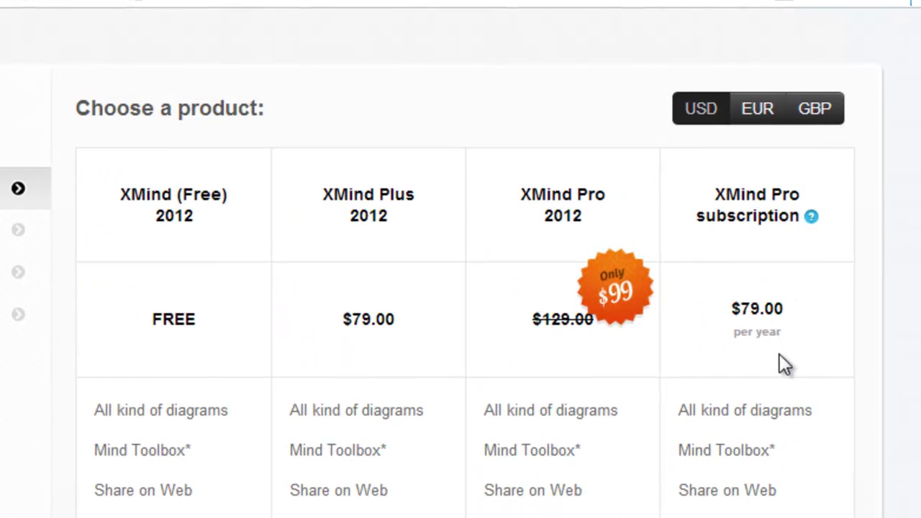
scroll(779, 354, "up", 3)
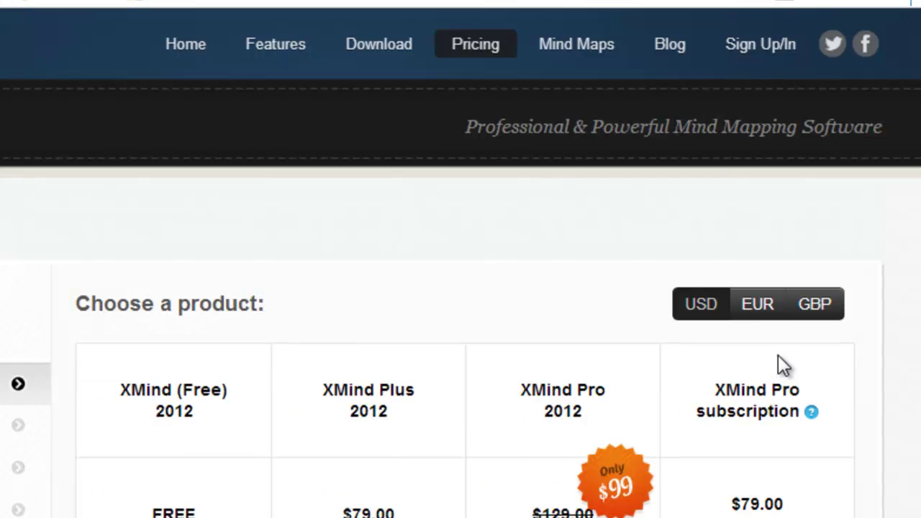
scroll(778, 354, "down", 6)
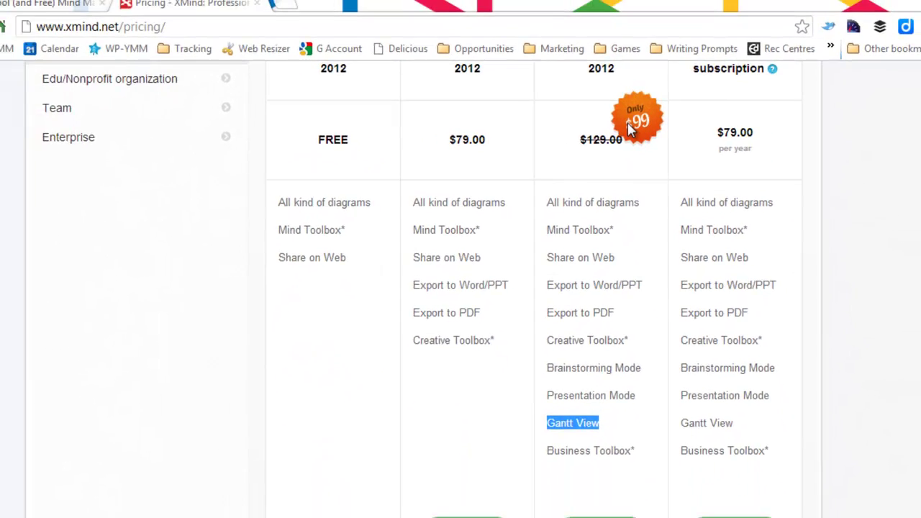
scroll(451, 245, "up", 2)
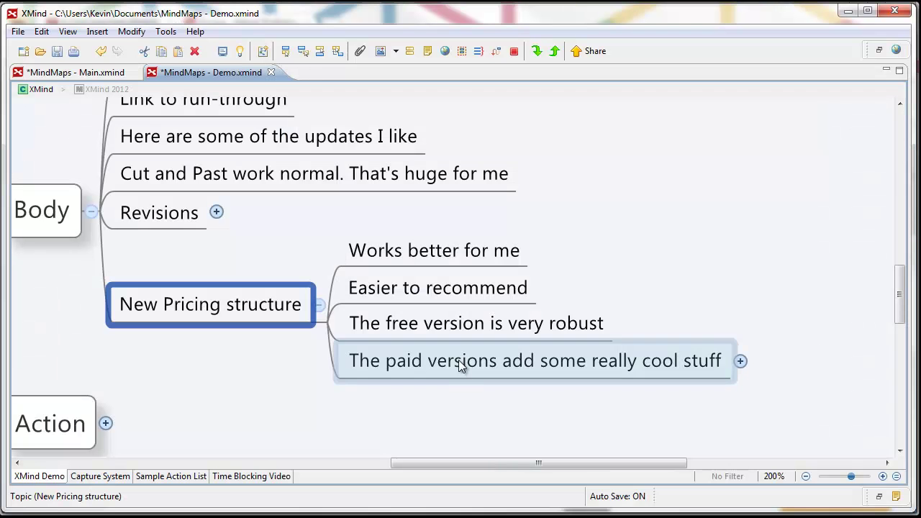
Step: Back in the XMind map, collapse the New Pricing structure subtopic and expand the Action topic
left_click(321, 308)
left_click(106, 367)
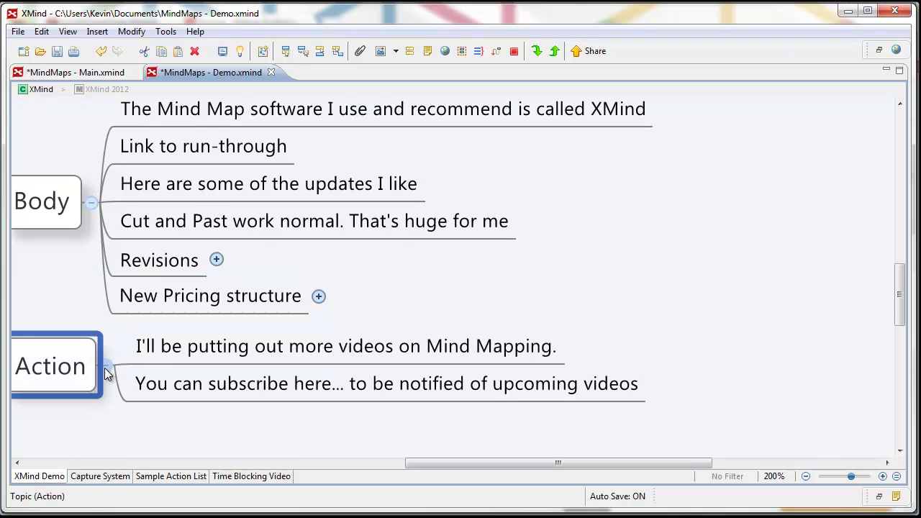